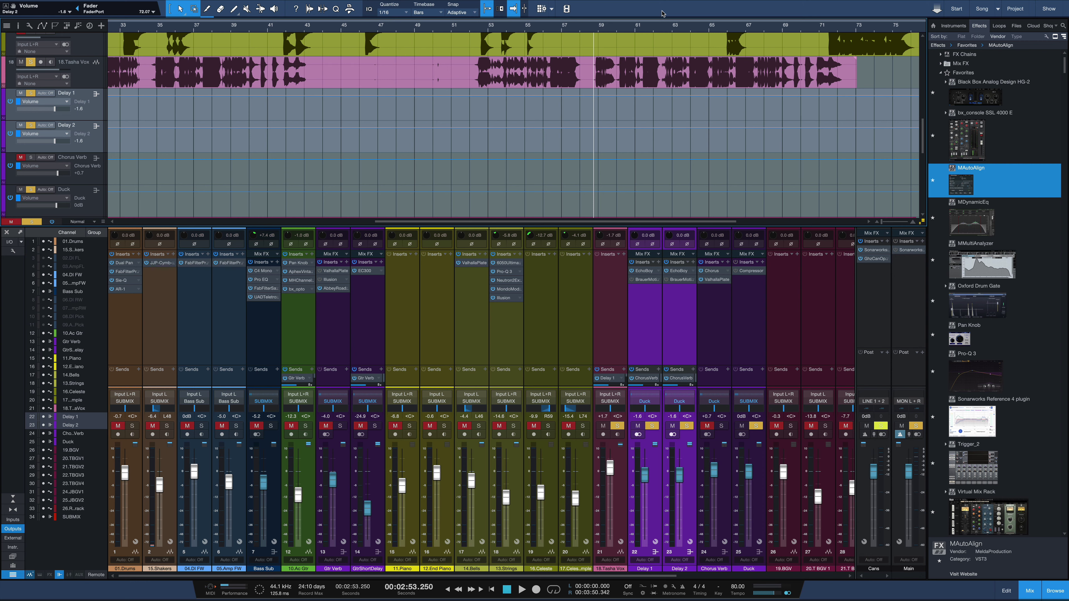
- Clear solo on Delay 1, Delay 2 and Duck and play back the full mix
{"action": "left_click", "coordinate": [685, 426]}
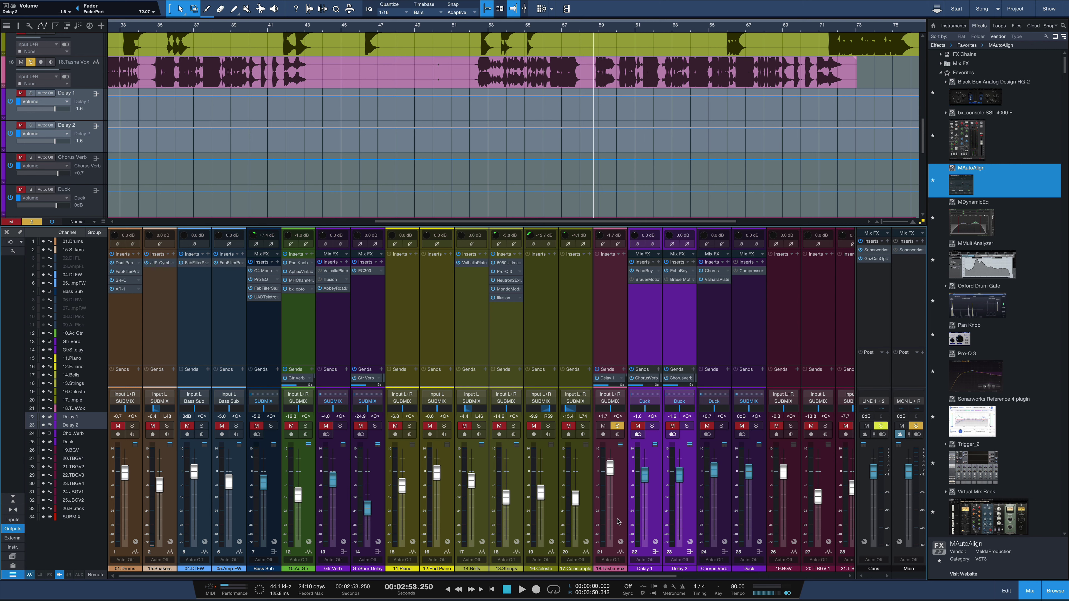
{"action": "key", "text": "space"}
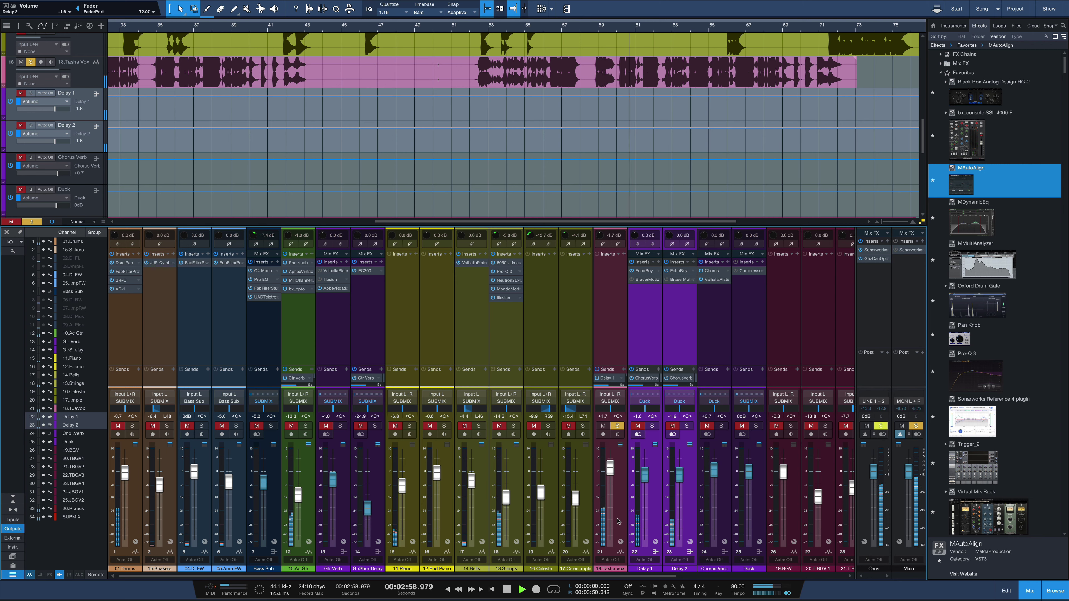
{"action": "key", "text": "space"}
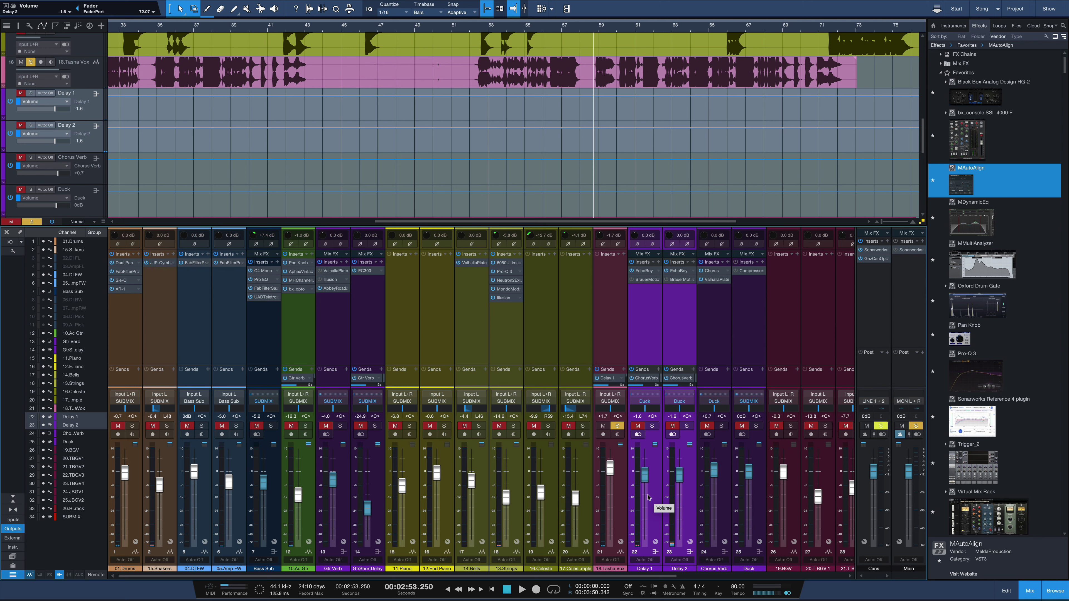
{"action": "left_click", "coordinate": [649, 271]}
{"action": "double_click", "coordinate": [647, 272]}
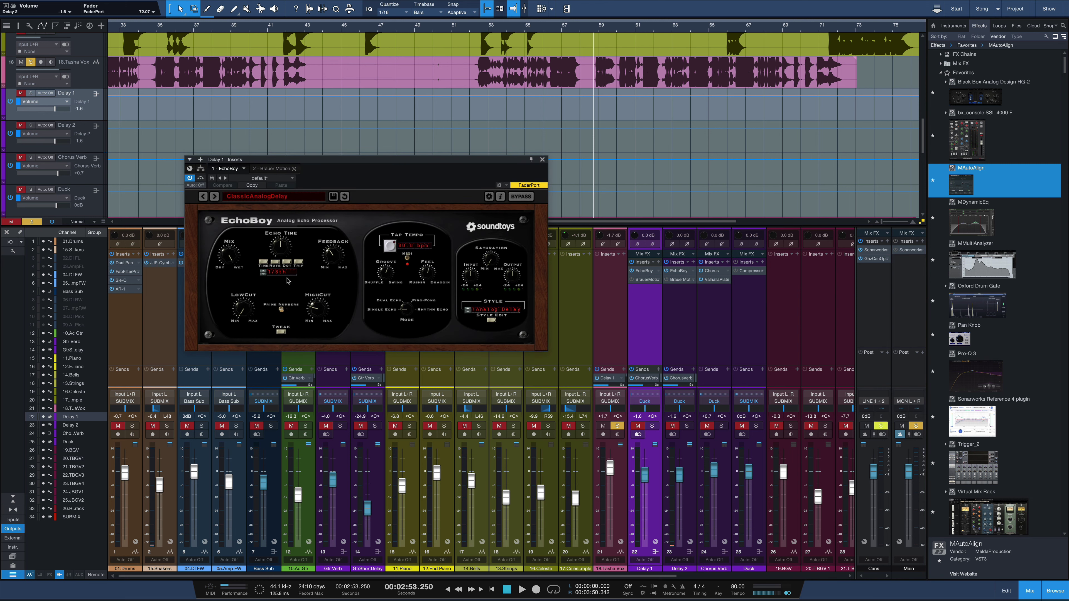
{"action": "left_click", "coordinate": [543, 159]}
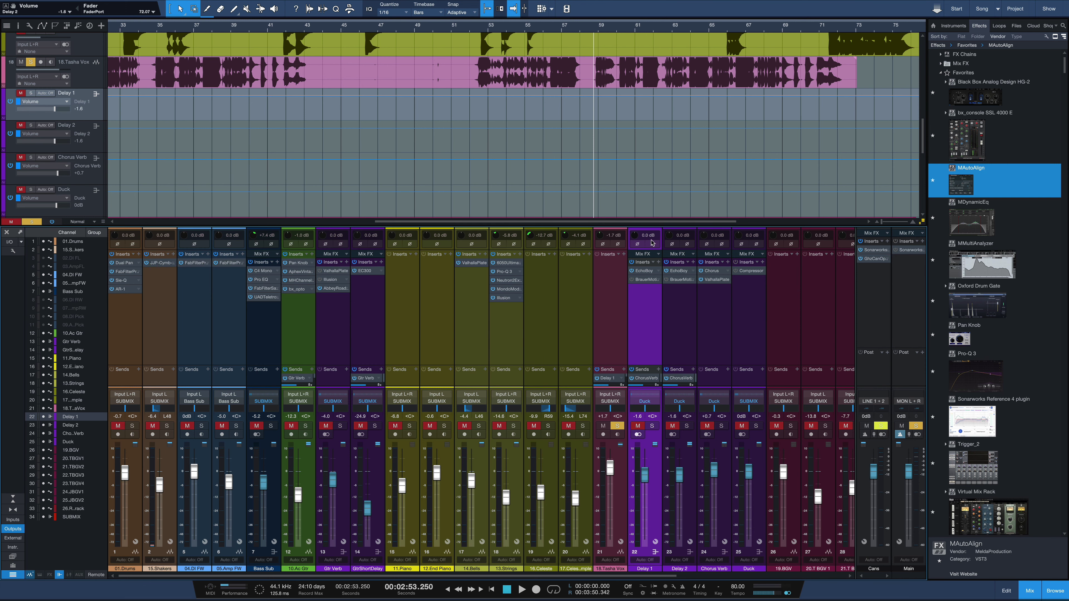
{"action": "double_click", "coordinate": [678, 271]}
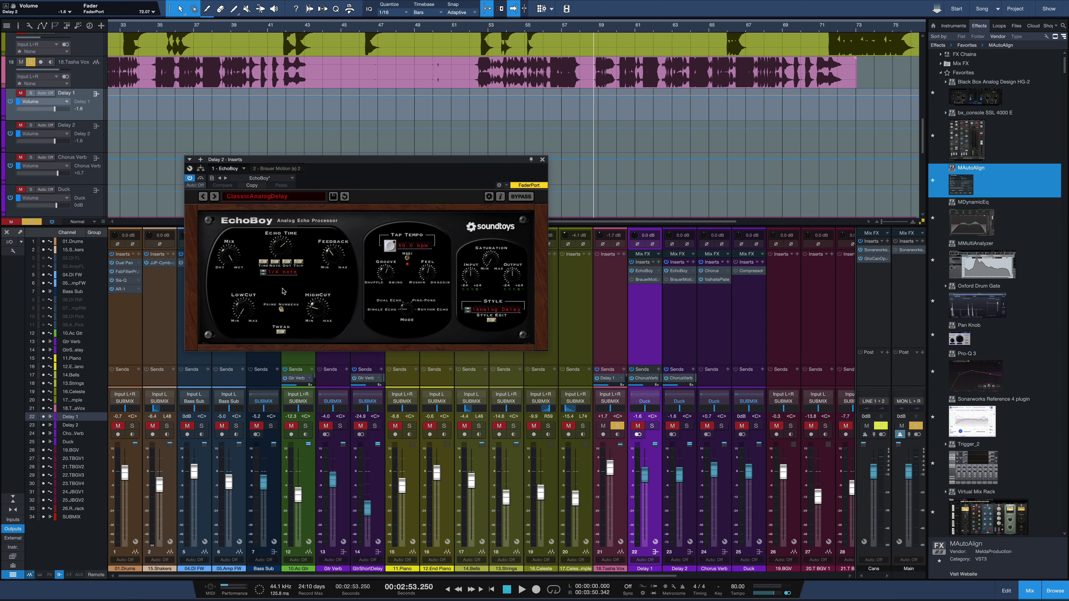
{"action": "left_click", "coordinate": [542, 159]}
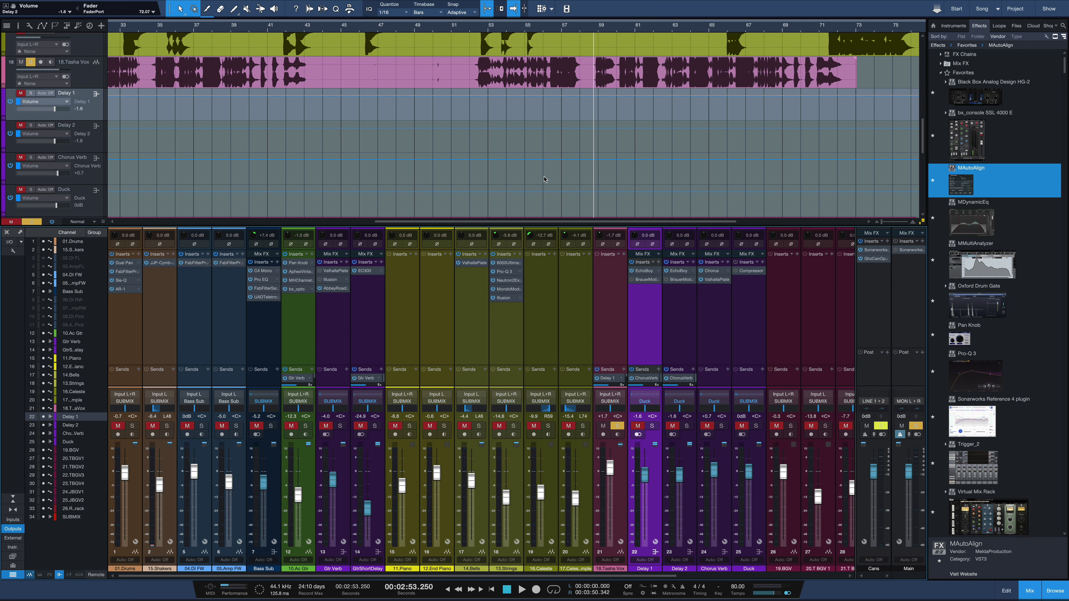
- Solo Delay 1 and Delay 2 and play back only the delay returns
{"action": "left_click", "coordinate": [652, 425]}
{"action": "left_click", "coordinate": [685, 426]}
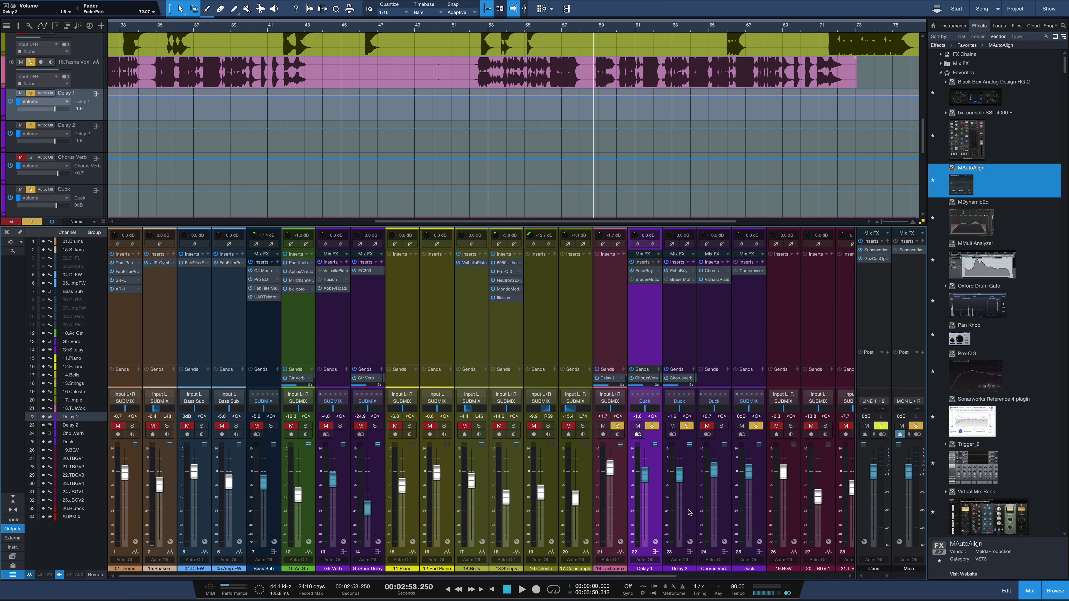
{"action": "key", "text": "space"}
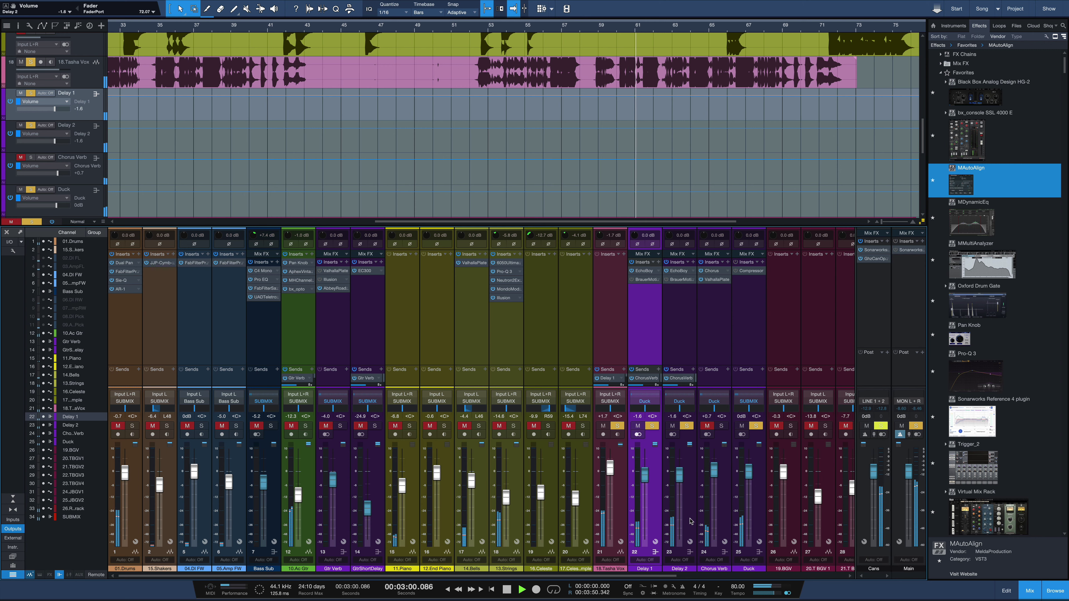
{"action": "key", "text": "space"}
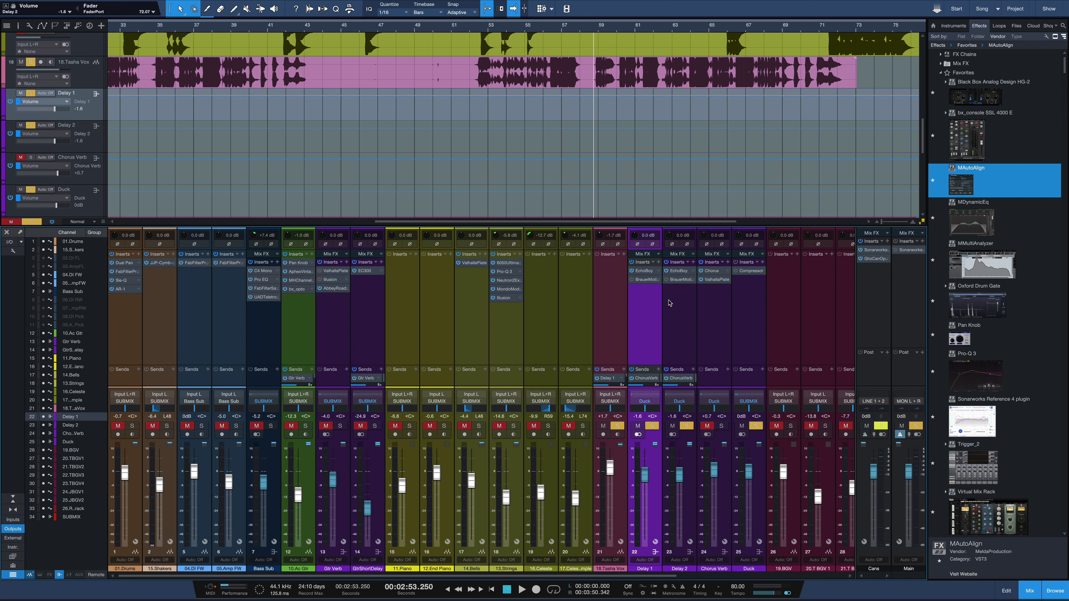
- Open the Brauer Motion editors on Delay 1 and Delay 2, enable Delay 2's, and audition the panning
{"action": "double_click", "coordinate": [643, 280]}
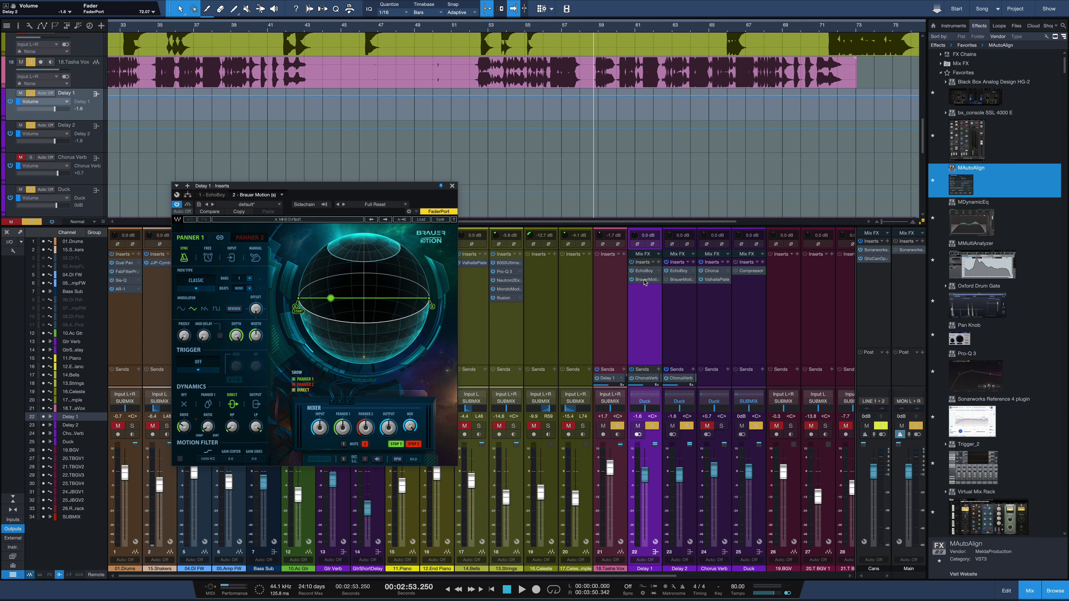
{"action": "double_click", "coordinate": [682, 280]}
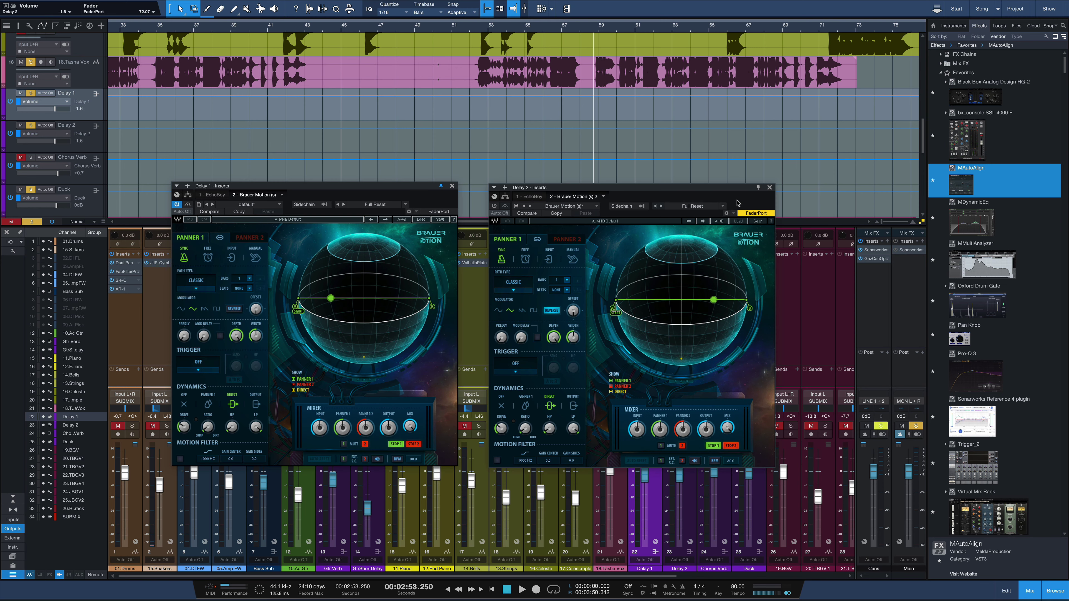
{"action": "left_click", "coordinate": [494, 206]}
{"action": "key", "text": "space"}
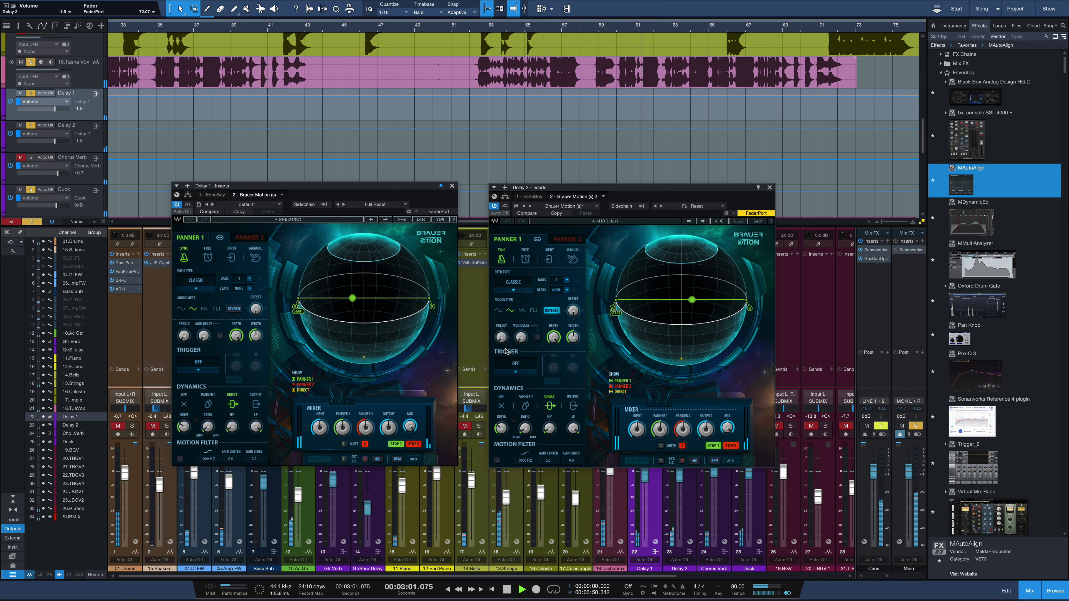
{"action": "key", "text": "space"}
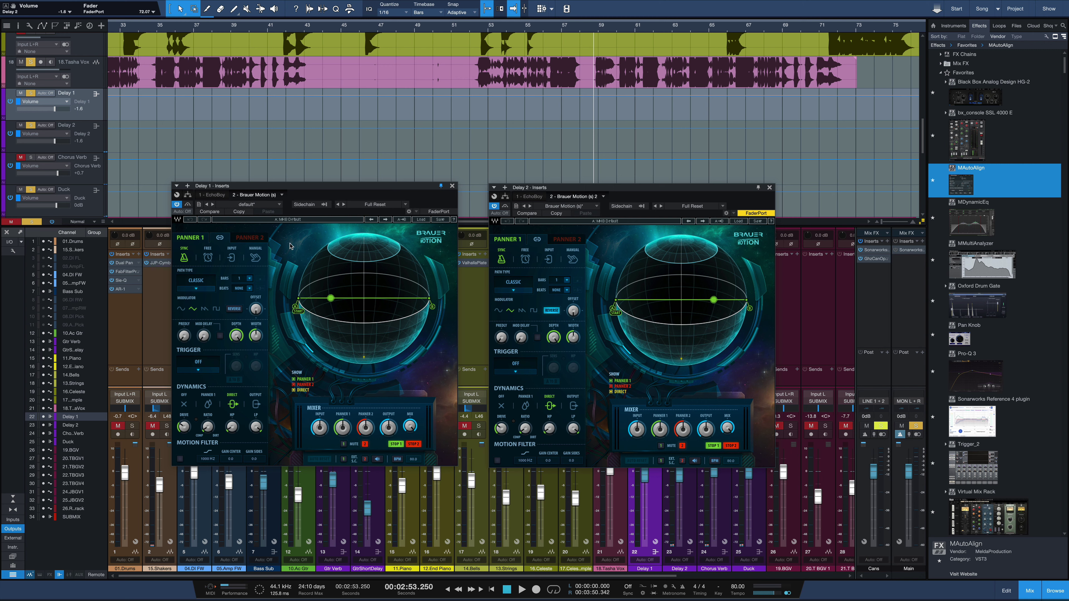
- Bypass Delay 2's Brauer Motion and play back to compare the sound
{"action": "left_click", "coordinate": [187, 205]}
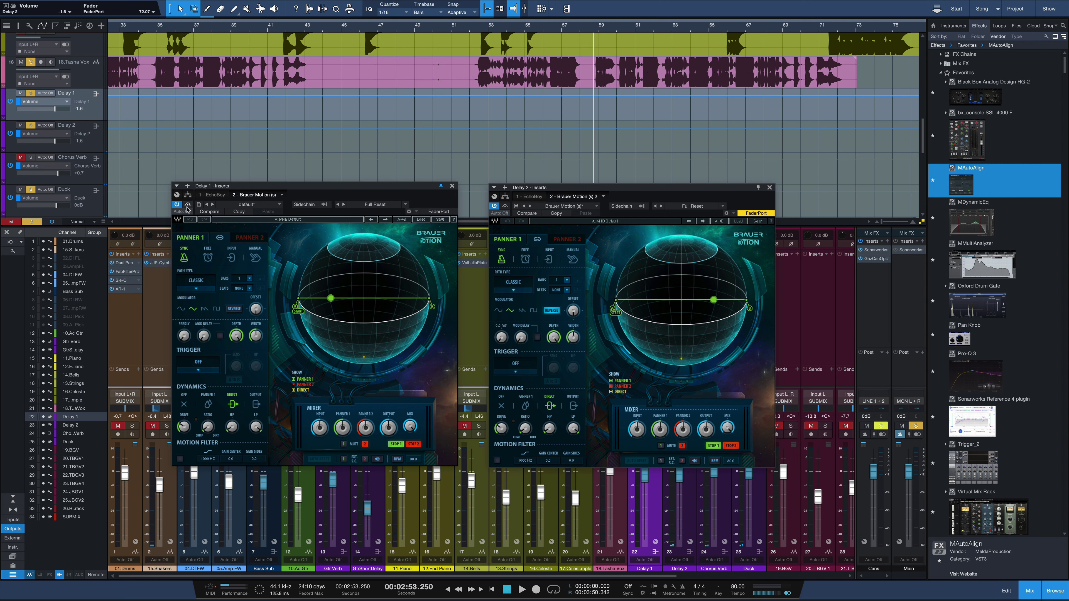
{"action": "left_click", "coordinate": [504, 206]}
{"action": "key", "text": "space"}
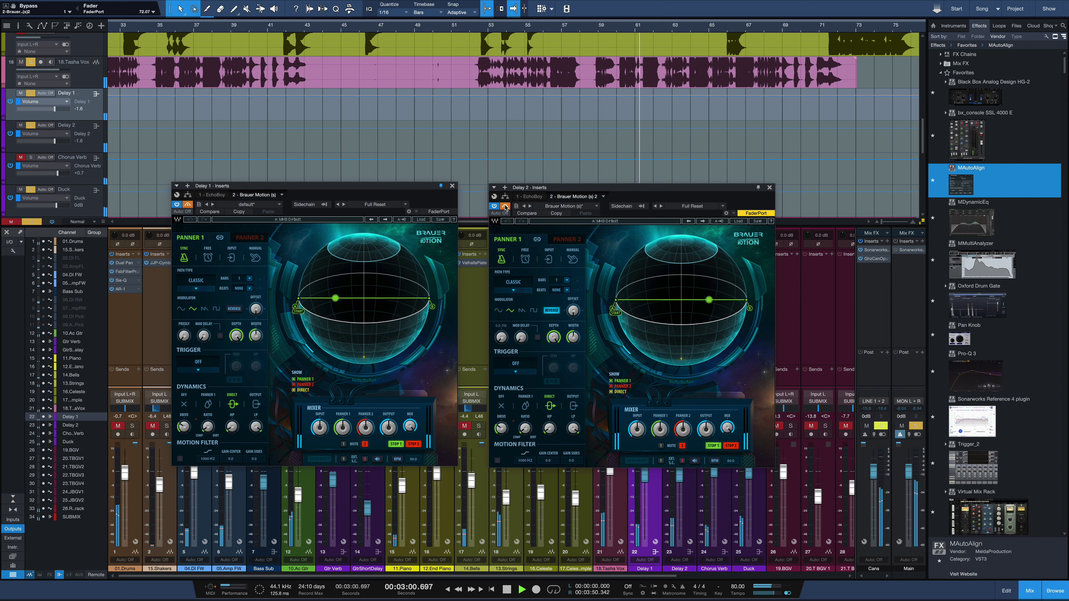
{"action": "key", "text": "space"}
- Re-enable Delay 2's Brauer Motion and play back with both panners active
{"action": "left_click", "coordinate": [505, 206]}
{"action": "left_click", "coordinate": [188, 204]}
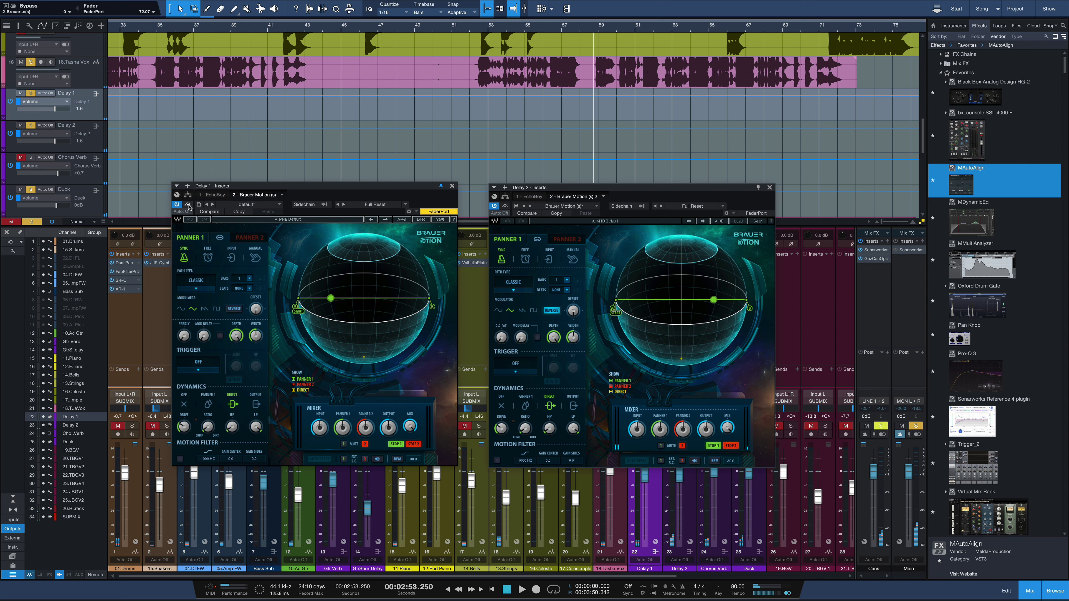
{"action": "key", "text": "space"}
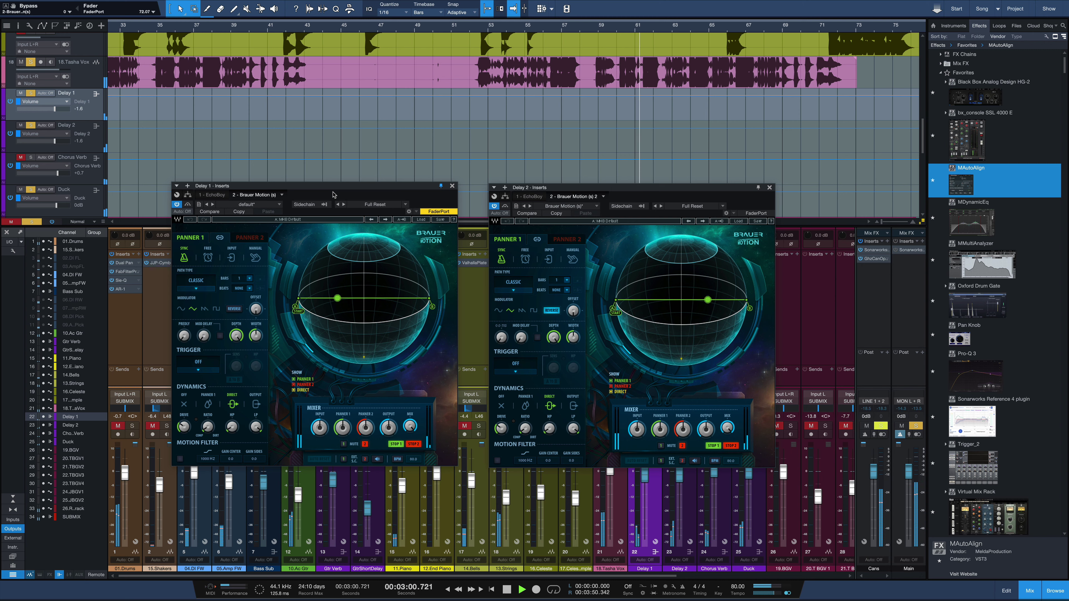
{"action": "key", "text": "space"}
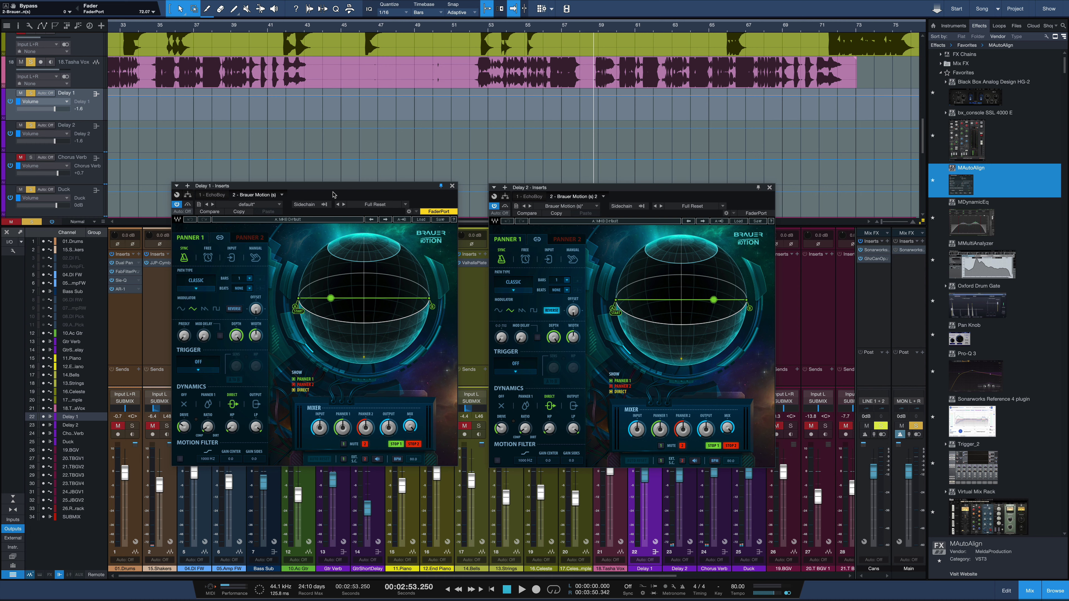
- Close both Delay plugin windows, unmute Chorus Verb, and inspect its ValhallaPlate and Chorus settings
{"action": "left_click", "coordinate": [452, 186]}
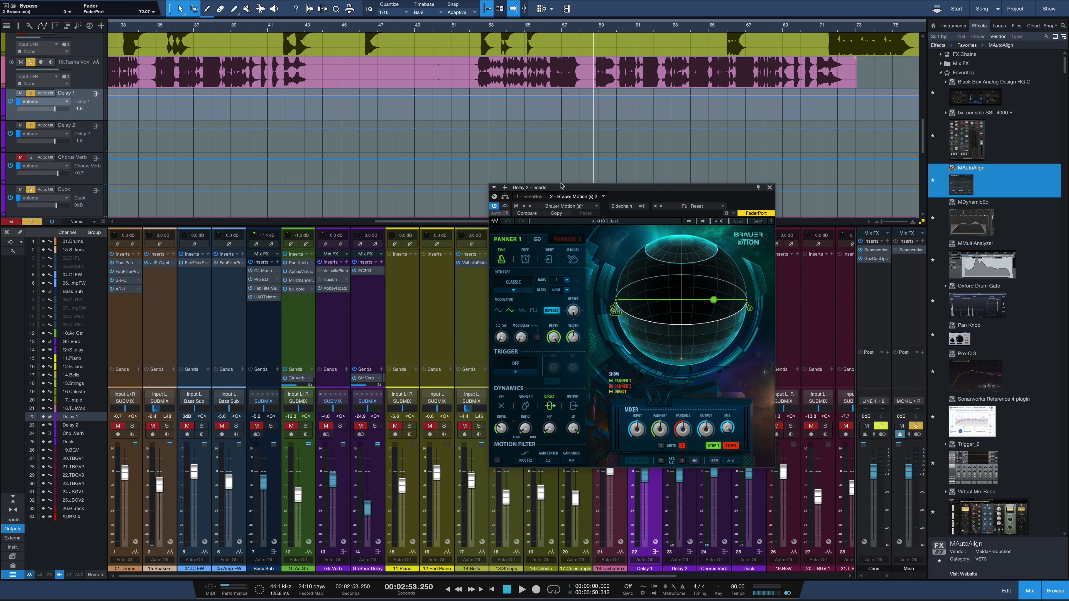
{"action": "left_click", "coordinate": [769, 188]}
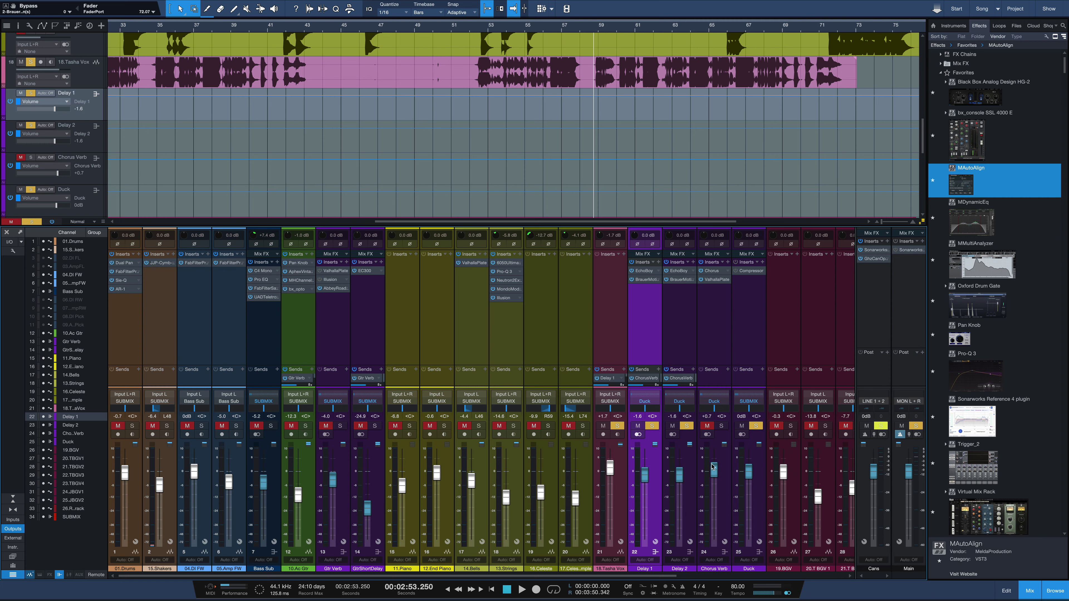
{"action": "left_click", "coordinate": [706, 426]}
{"action": "left_click", "coordinate": [715, 279]}
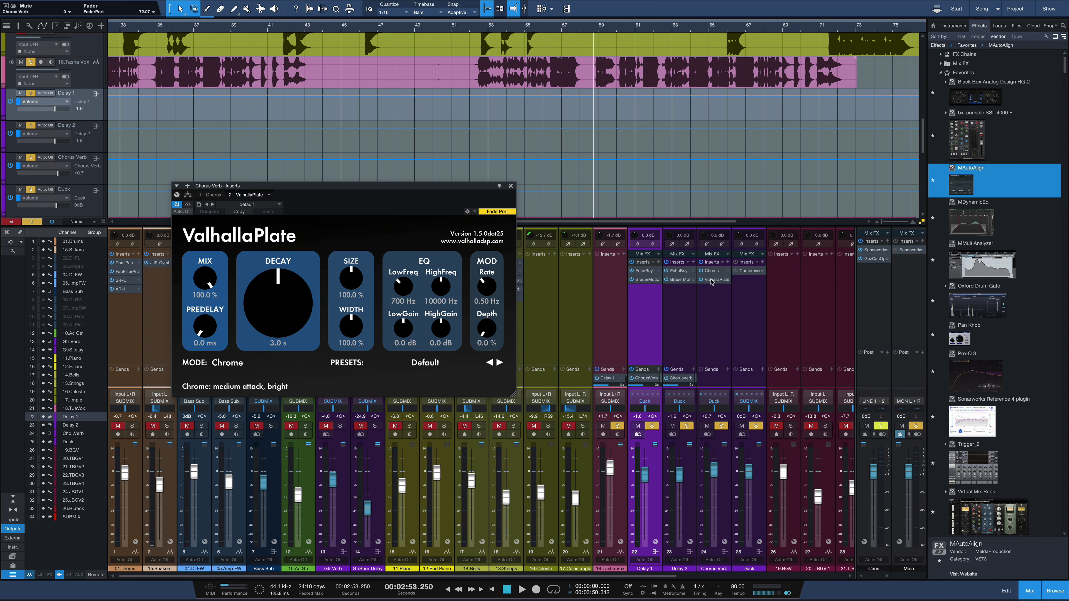
{"action": "left_click", "coordinate": [214, 195]}
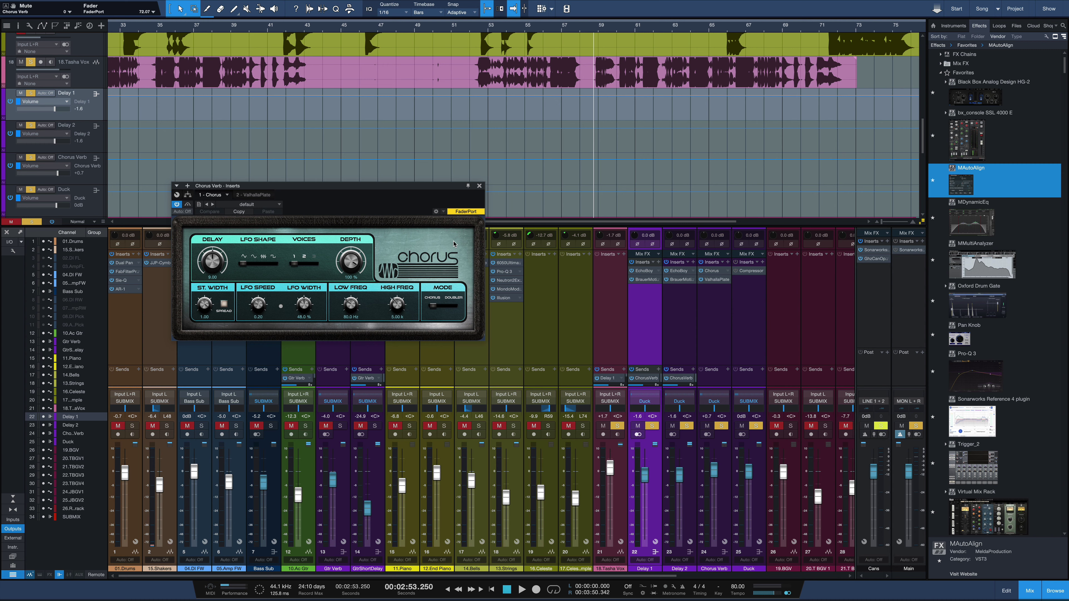
{"action": "left_click", "coordinate": [478, 185]}
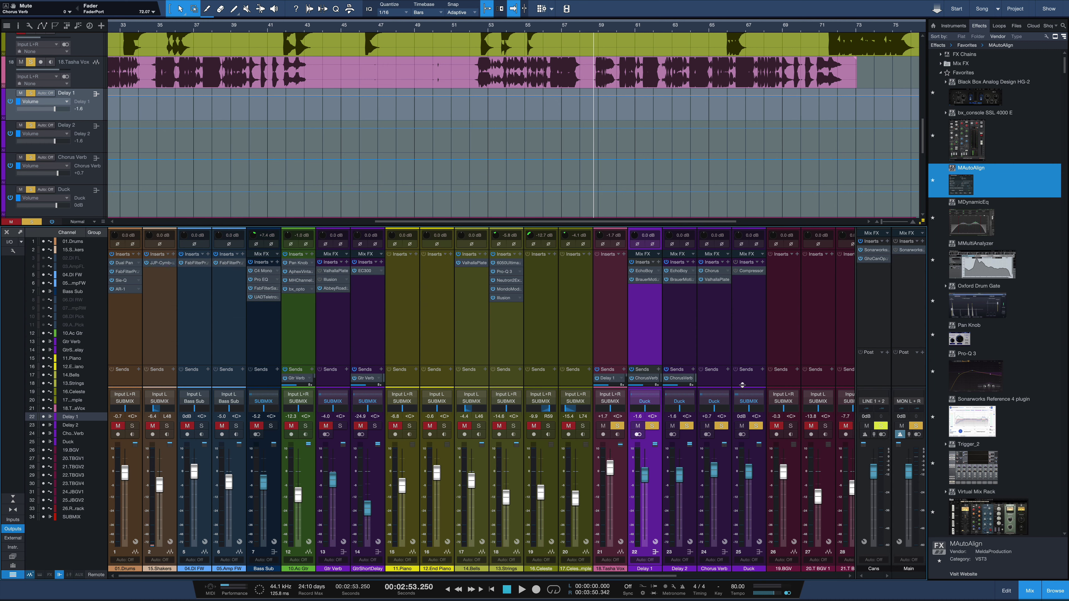
- Play the mix with Chorus Verb unsoloed and muted, then solo it and play it alone
{"action": "key", "text": "space"}
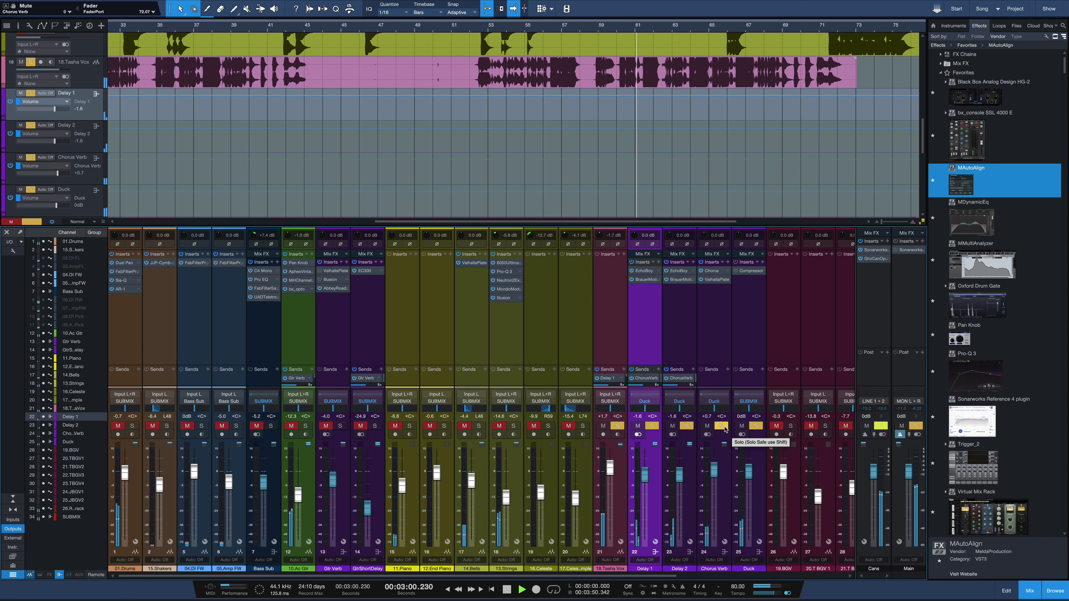
{"action": "left_click", "coordinate": [724, 429]}
{"action": "left_click", "coordinate": [707, 425]}
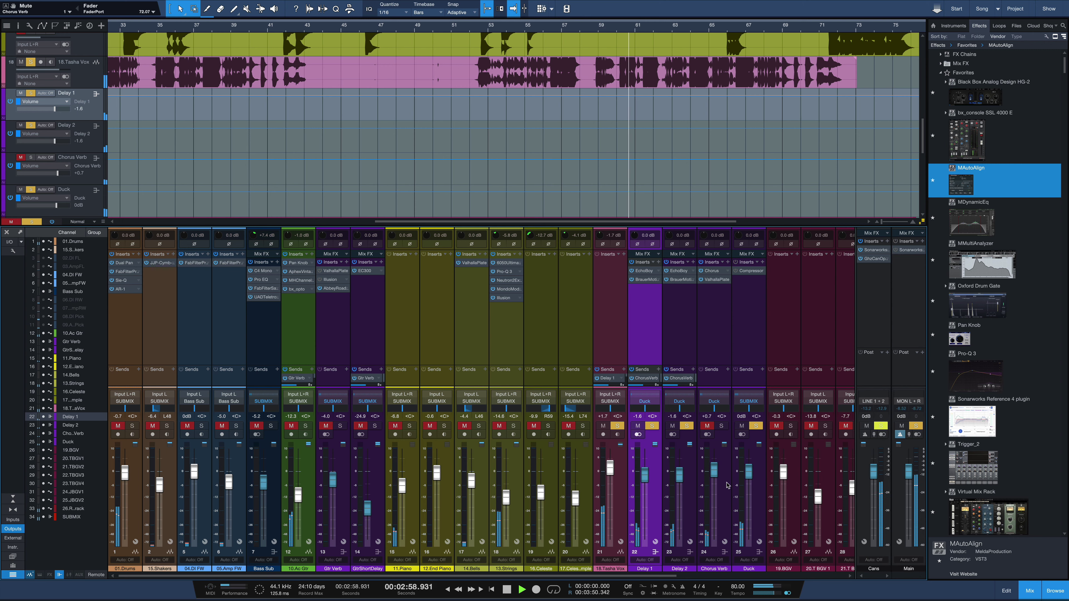
{"action": "key", "text": "space"}
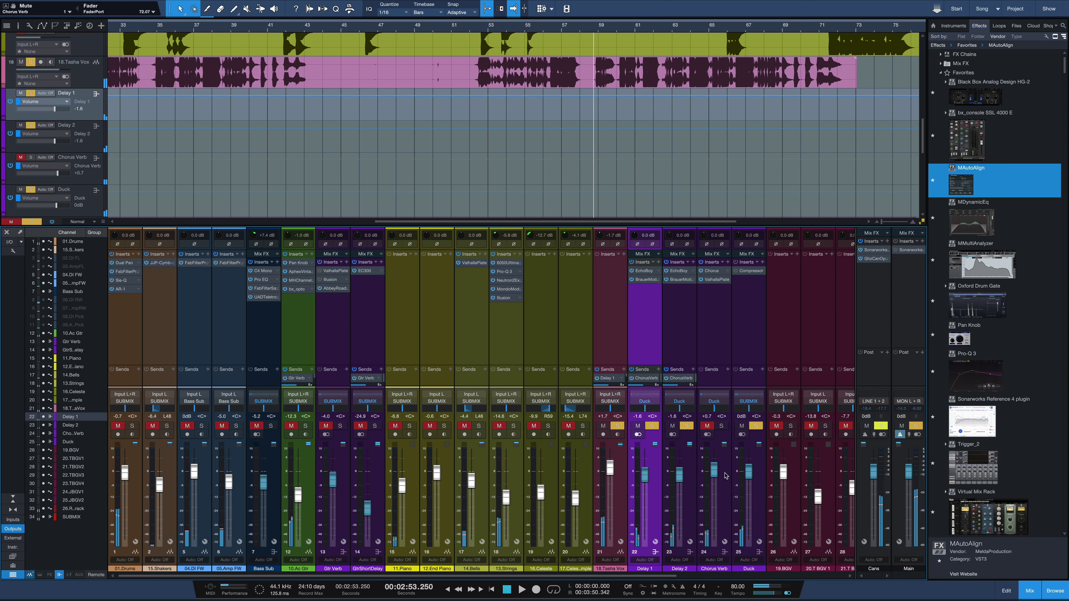
{"action": "left_click", "coordinate": [721, 425]}
{"action": "key", "text": "space"}
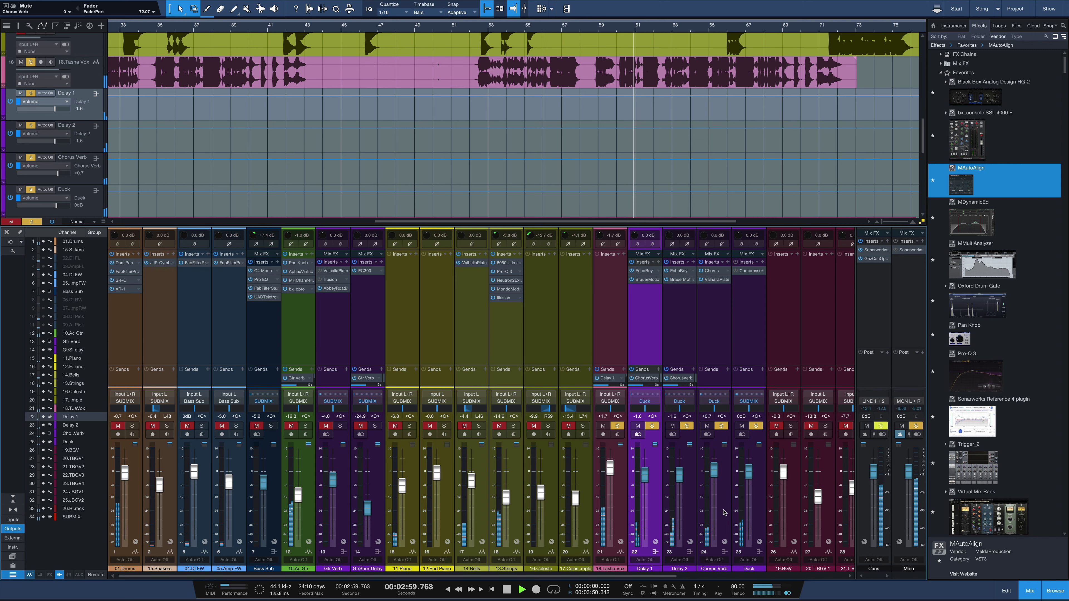
{"action": "key", "text": "space"}
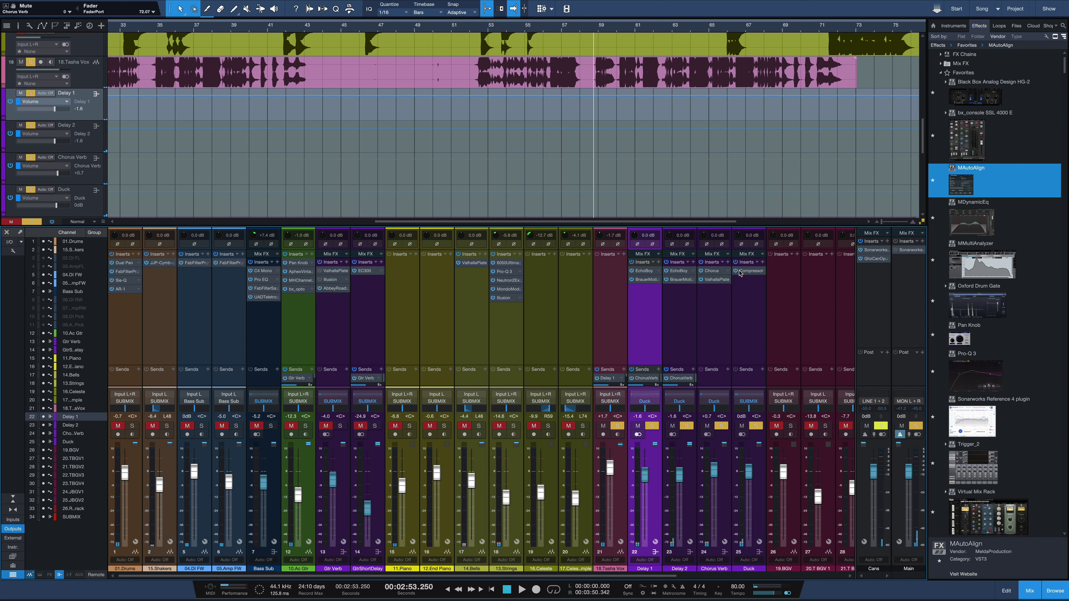
{"action": "left_click", "coordinate": [747, 272]}
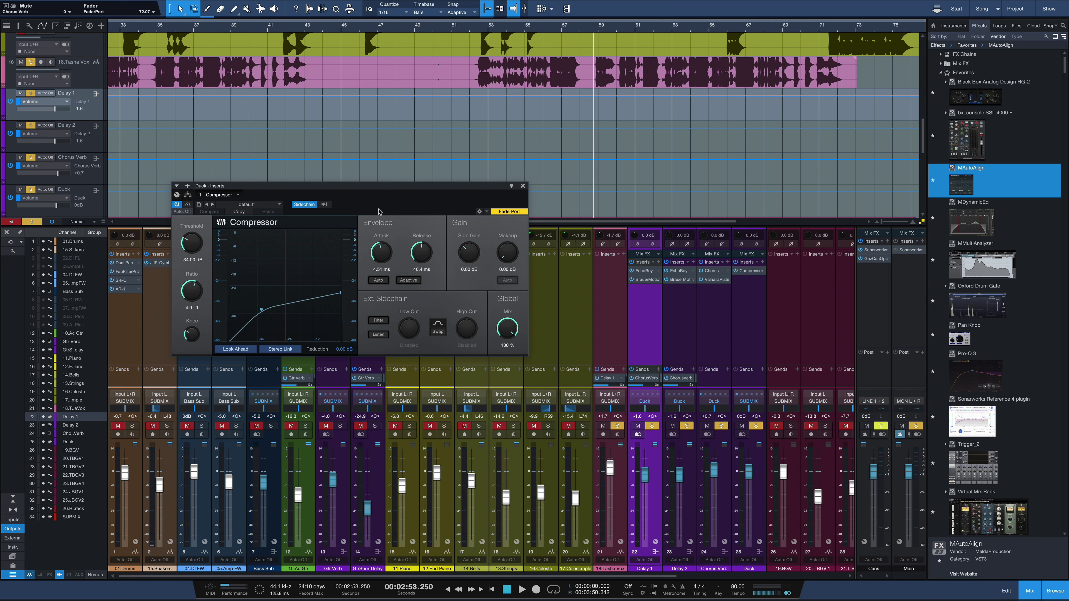
{"action": "left_click", "coordinate": [522, 187]}
{"action": "key", "text": "space"}
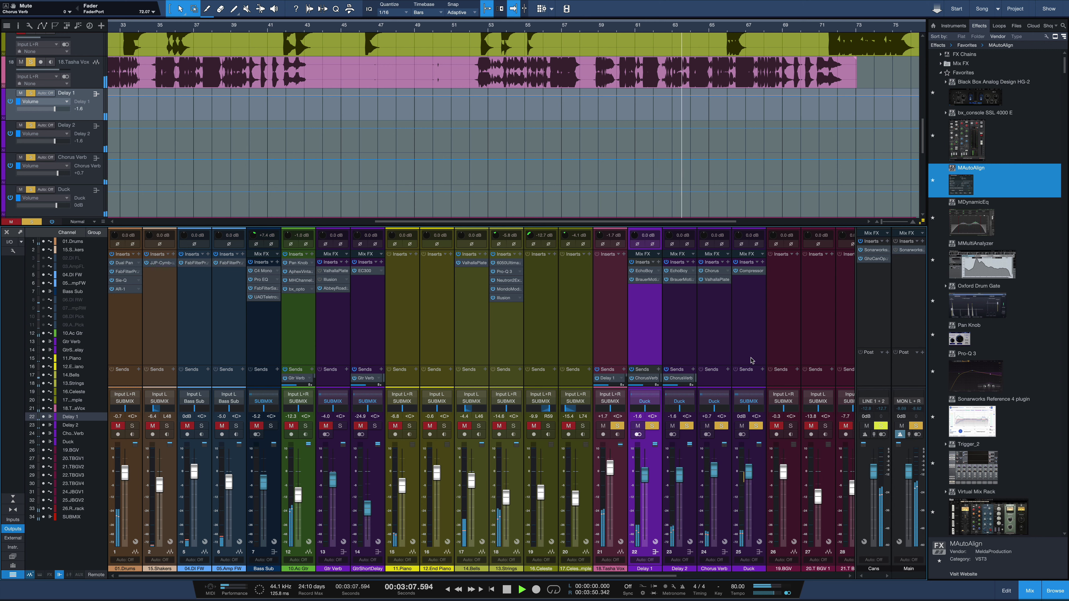
- Bypass Delay 2's Brauer Motion, then compare the mix with Chorus Verb muted and unmuted
{"action": "key", "text": "space"}
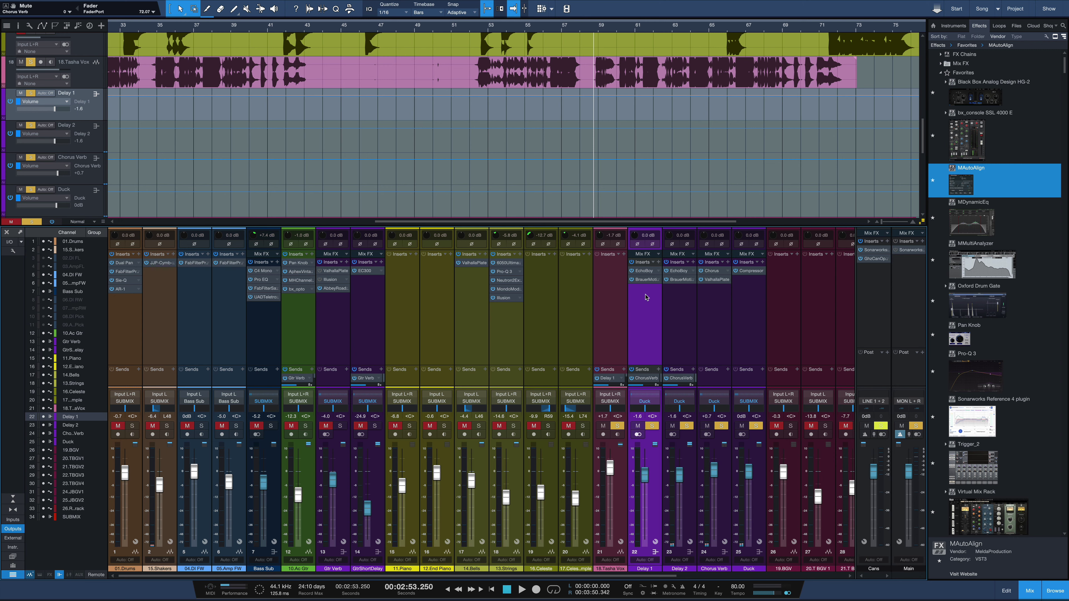
{"action": "left_click", "coordinate": [666, 279]}
{"action": "left_click", "coordinate": [722, 425]}
{"action": "key", "text": "space"}
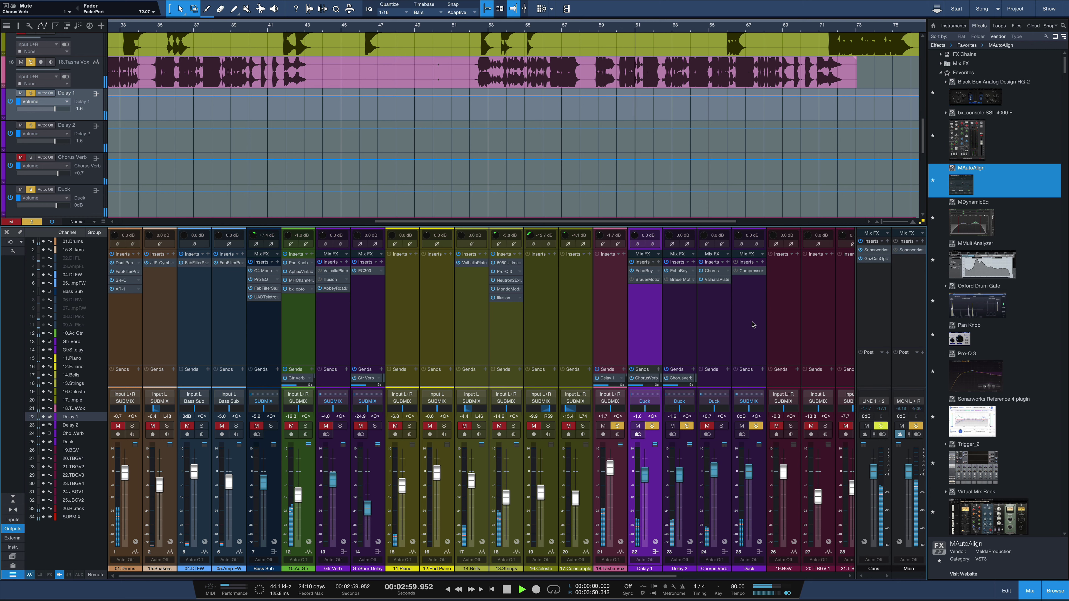
{"action": "key", "text": "space"}
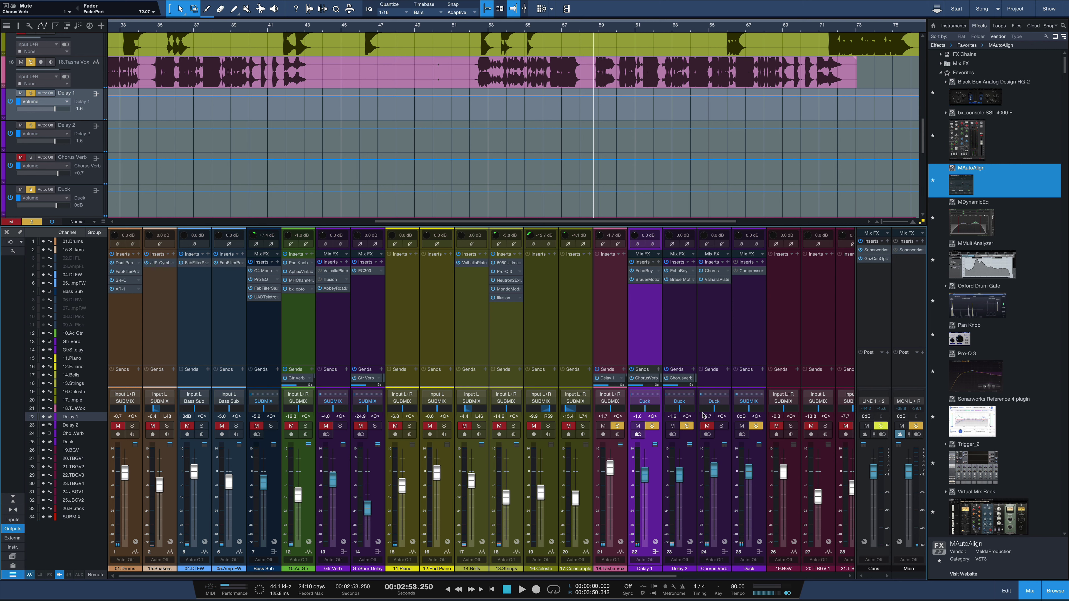
{"action": "left_click", "coordinate": [708, 426]}
{"action": "key", "text": "space"}
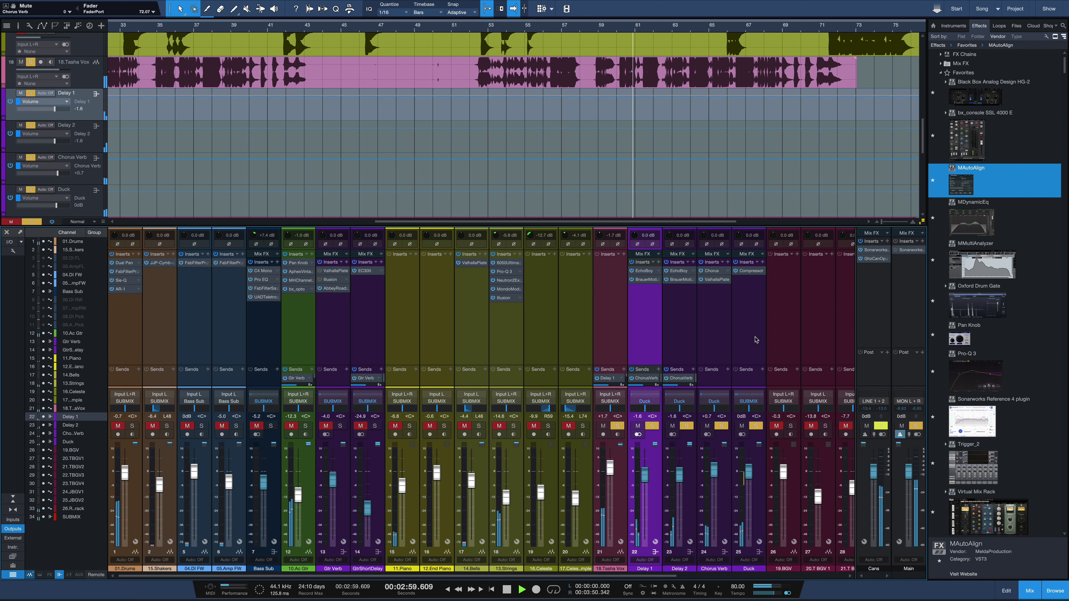
{"action": "key", "text": "space"}
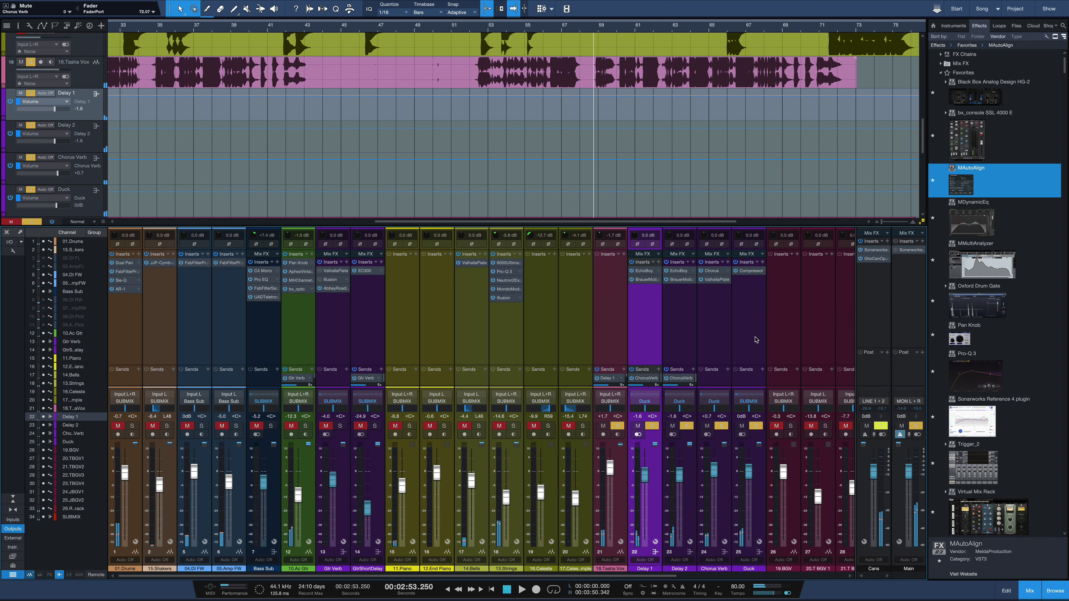